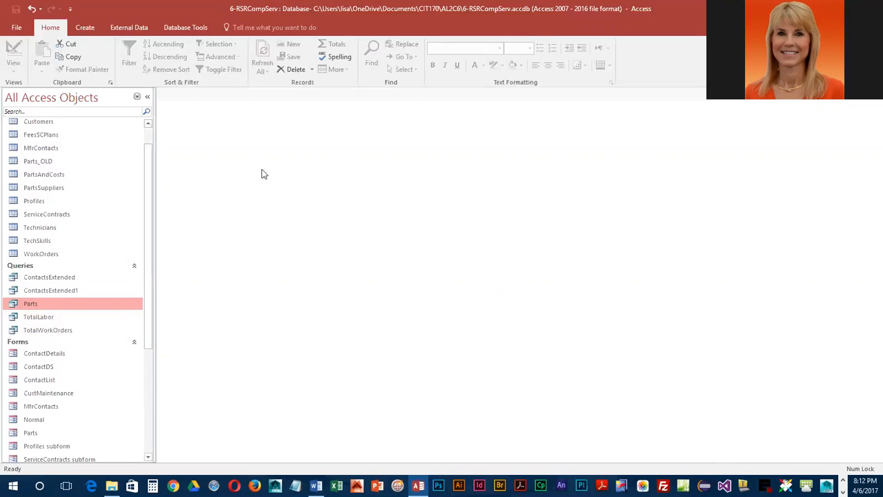
# Split the database, saving the back-end as 6-RSRCompServ_be.accdb in the CIT170 > AL2C6 folder
pyautogui.click(193, 30)
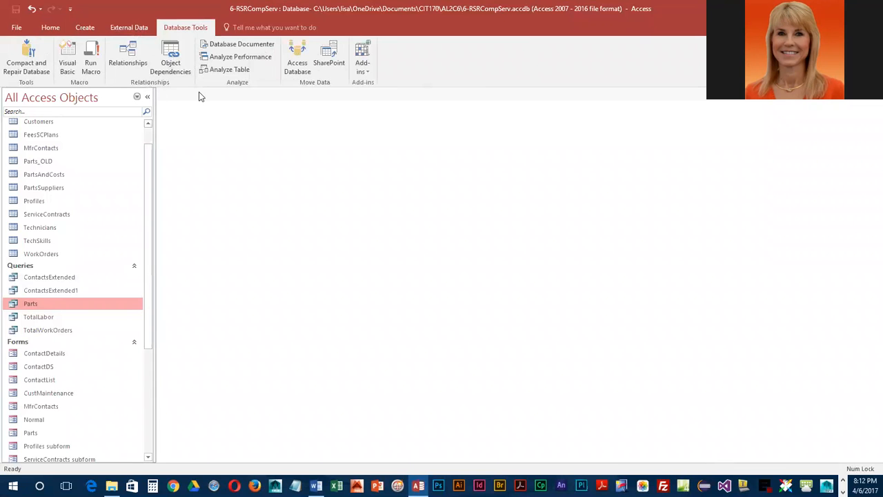
pyautogui.click(294, 60)
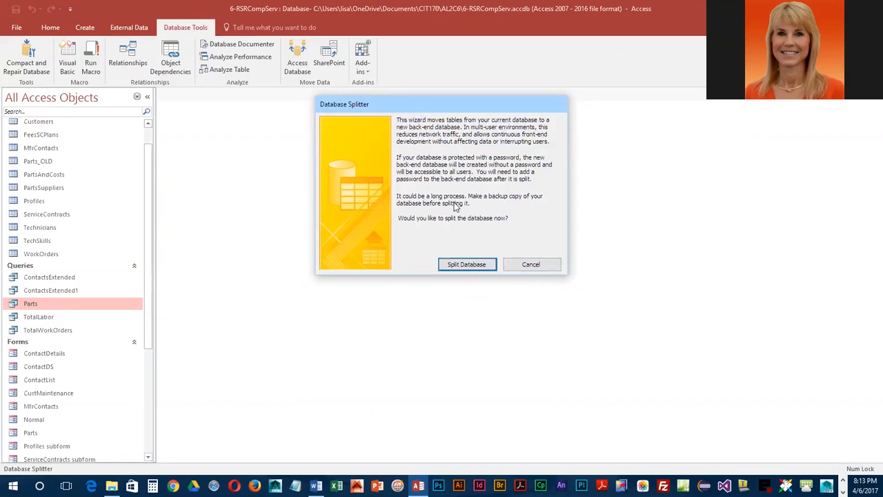
pyautogui.click(467, 266)
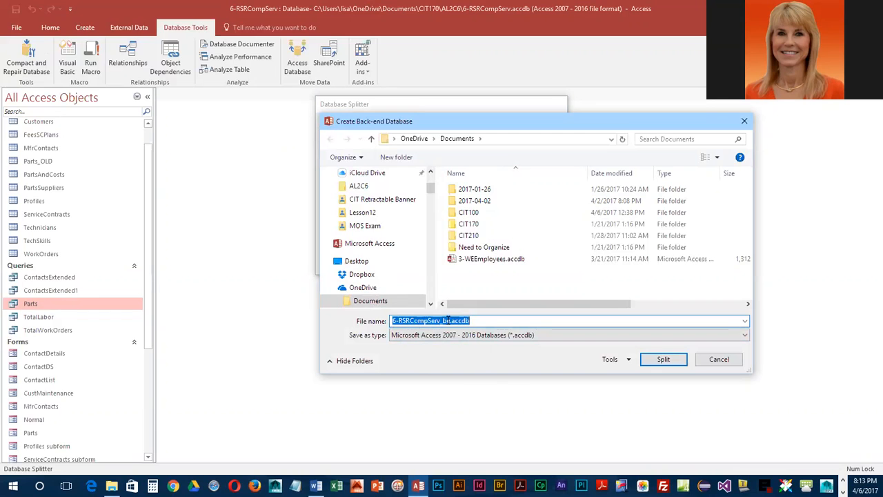
pyautogui.doubleClick(470, 224)
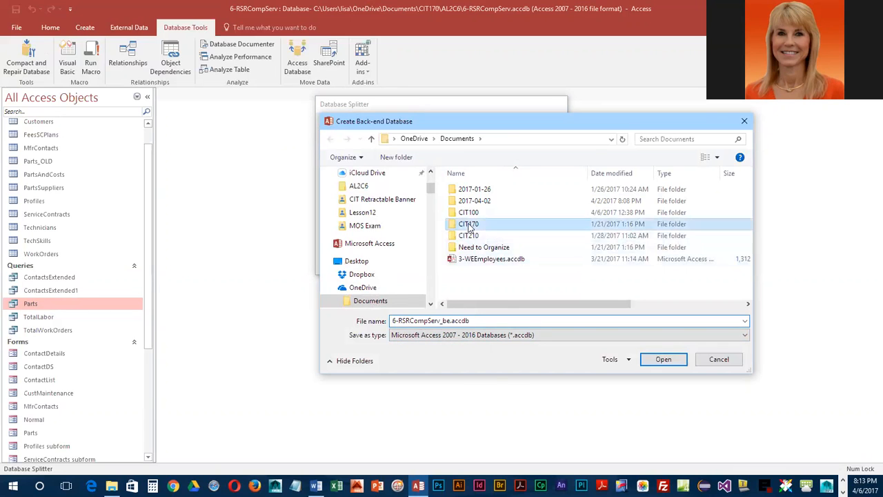
pyautogui.scroll(-3, 492, 288)
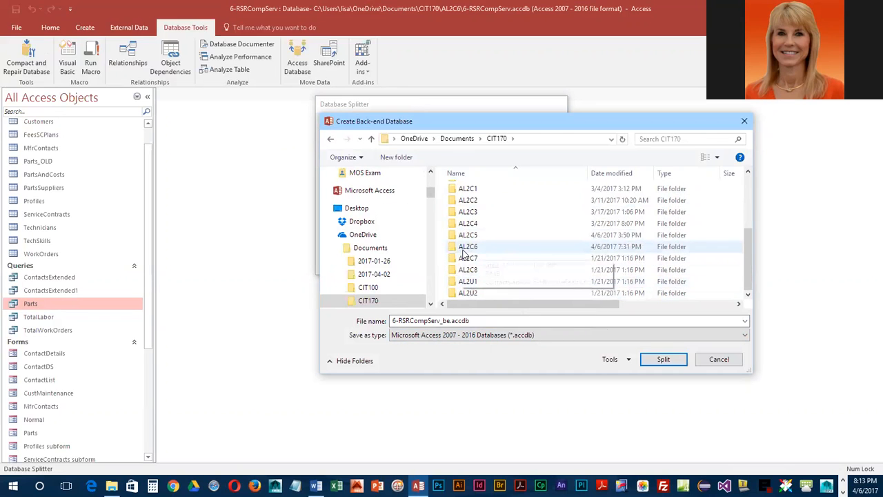
pyautogui.click(474, 250)
pyautogui.doubleClick(474, 249)
pyautogui.click(661, 359)
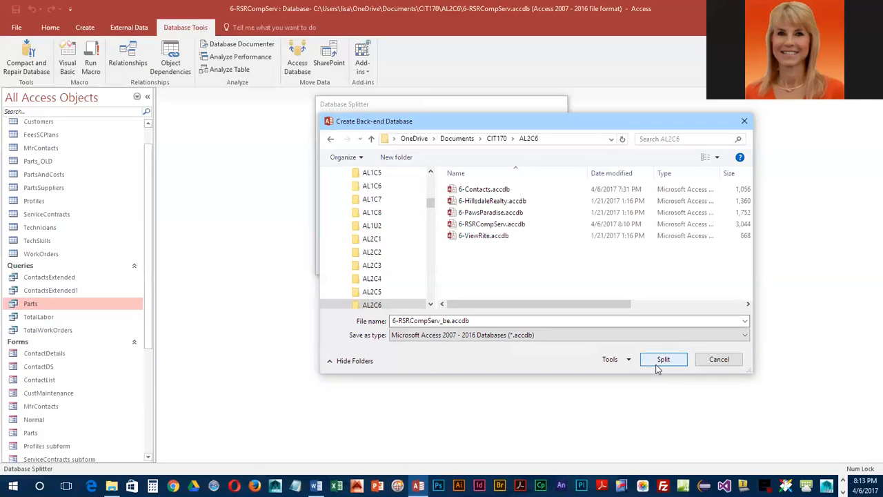
pyautogui.click(661, 359)
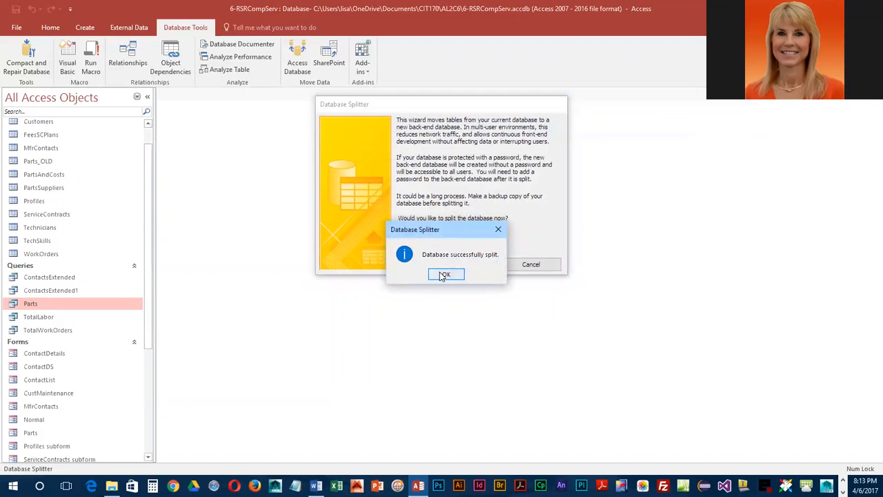
pyautogui.click(444, 275)
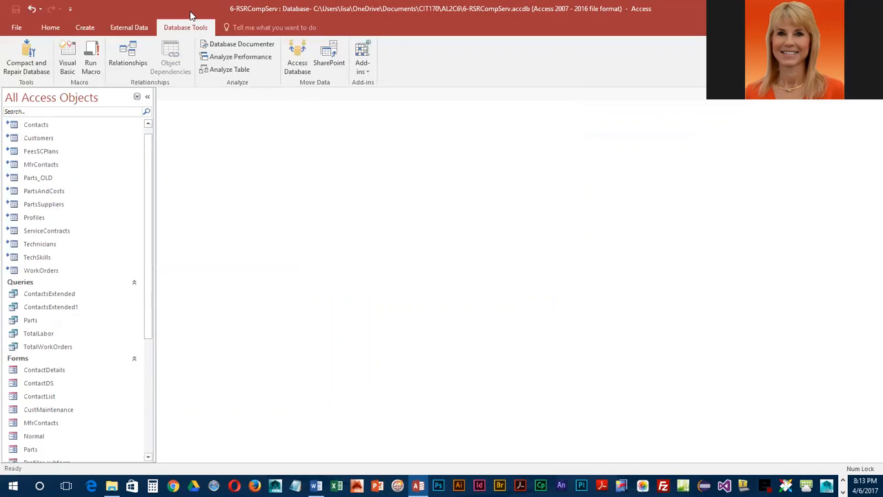
# Examine the object list for the linked-table markers and back-end path, comparing the tables with the queries and forms
pyautogui.scroll(1, 148, 162)
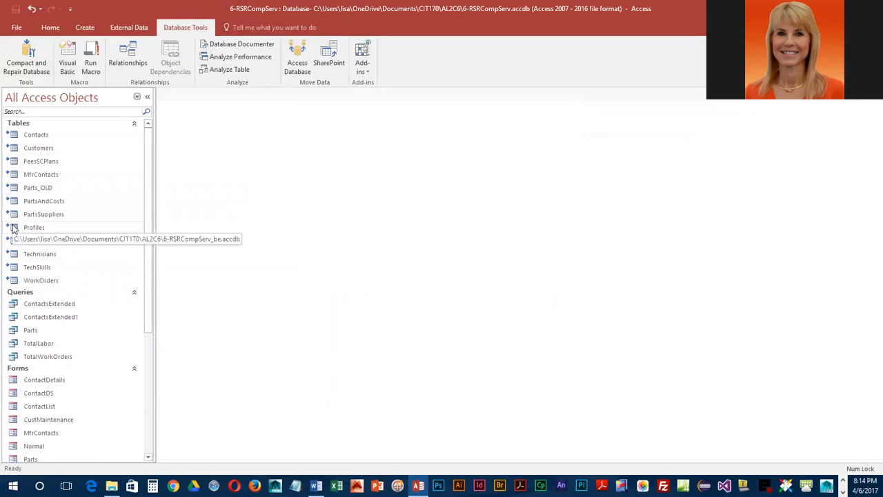
pyautogui.scroll(-2, 21, 341)
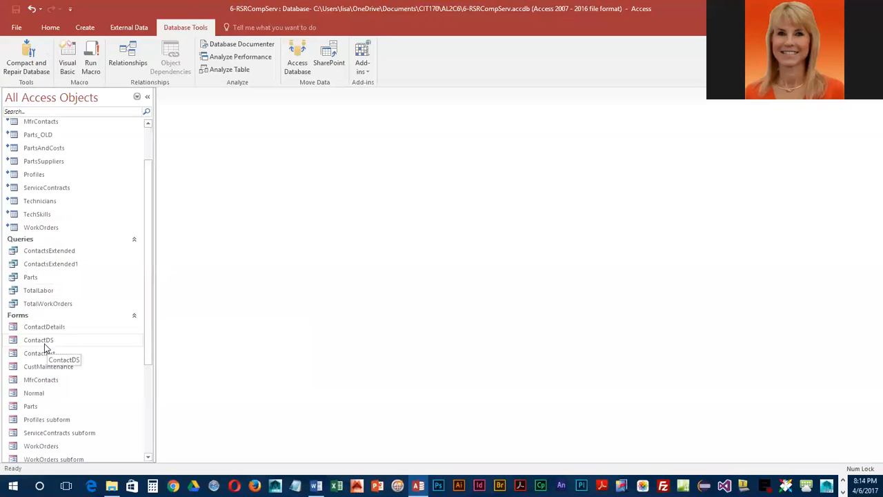
pyautogui.scroll(-4, 76, 376)
pyautogui.scroll(5, 75, 352)
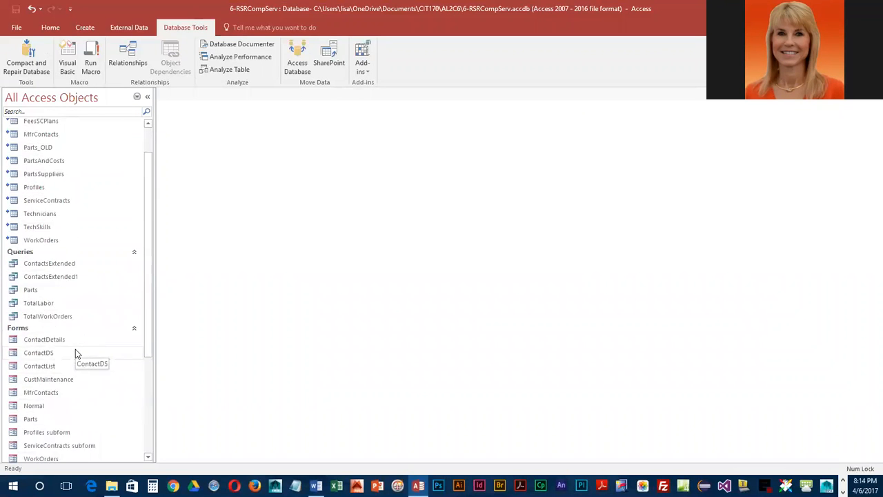
pyautogui.click(13, 282)
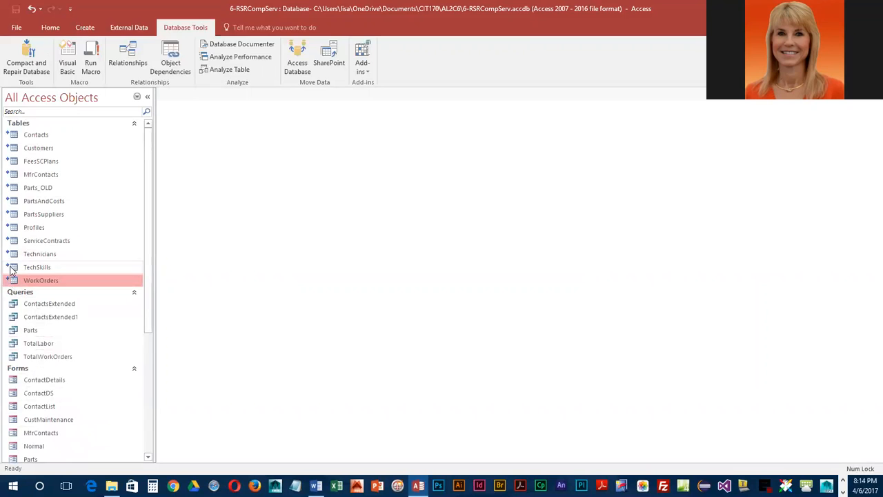
pyautogui.click(12, 268)
pyautogui.click(13, 255)
pyautogui.click(22, 242)
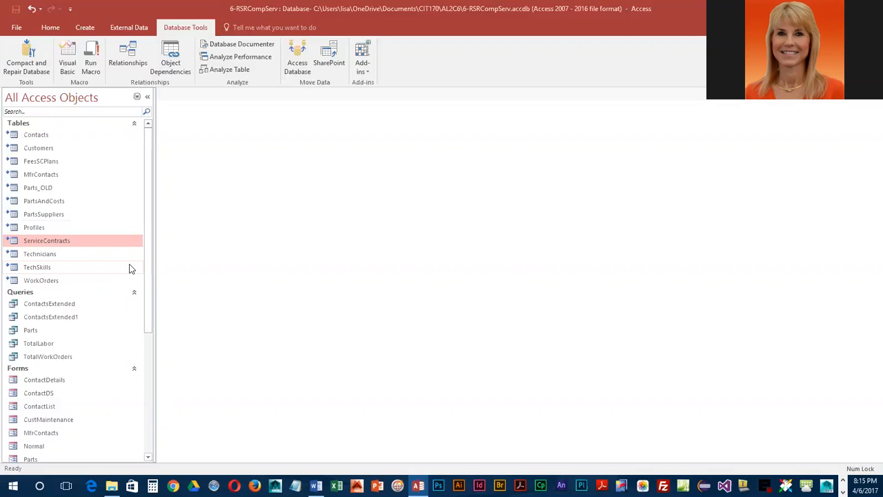
# Open the linked Contacts table and switch it to Design view
pyautogui.doubleClick(34, 136)
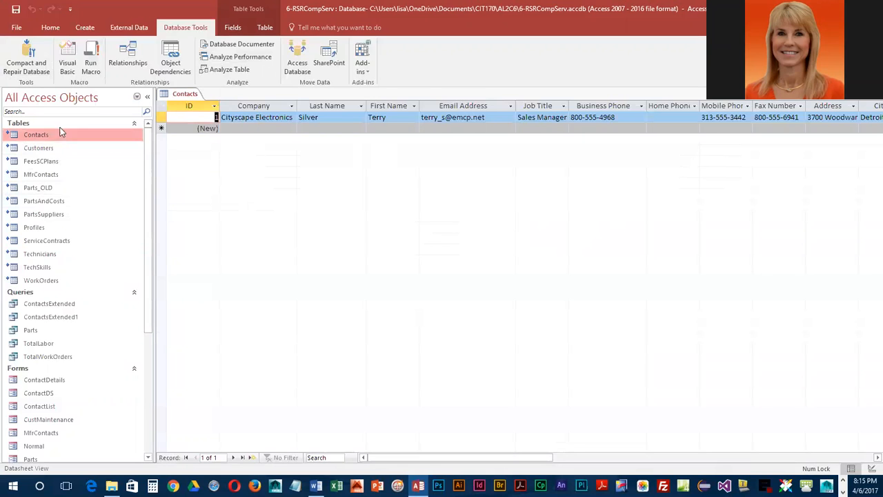
pyautogui.click(55, 29)
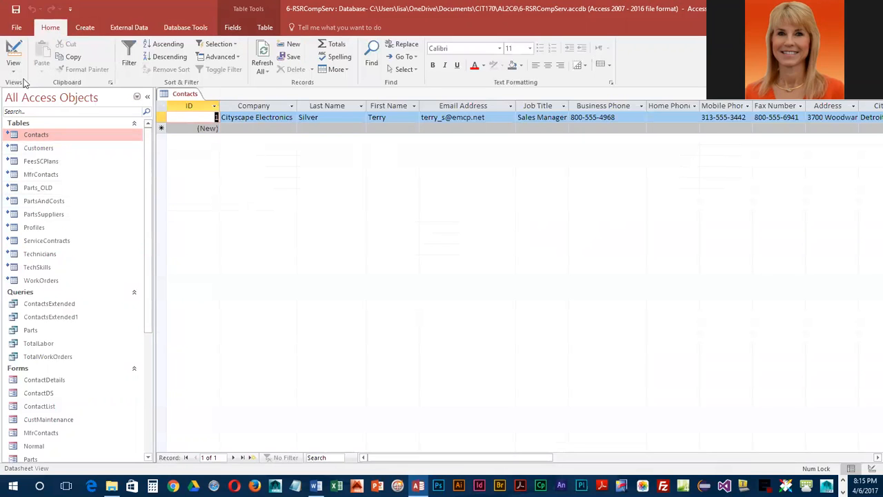
pyautogui.click(13, 48)
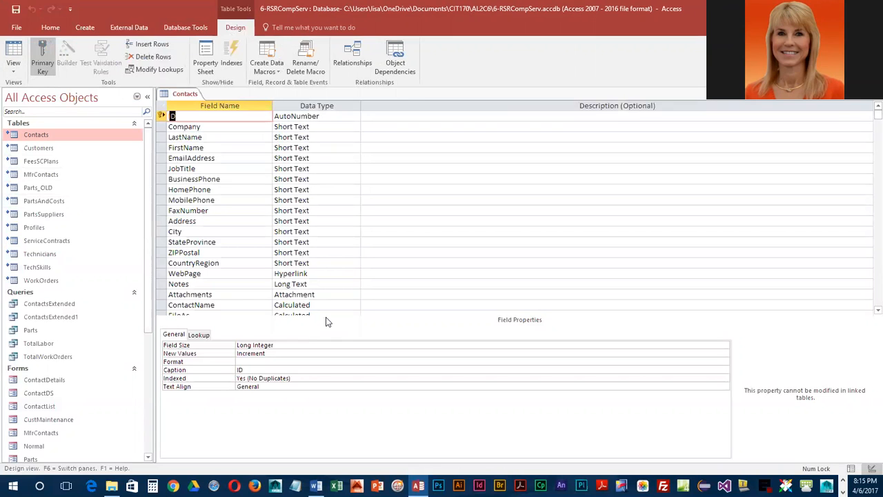
# Try to save a field size of 50 for the Company field, and close the Contacts table without saving the design changes
pyautogui.click(200, 127)
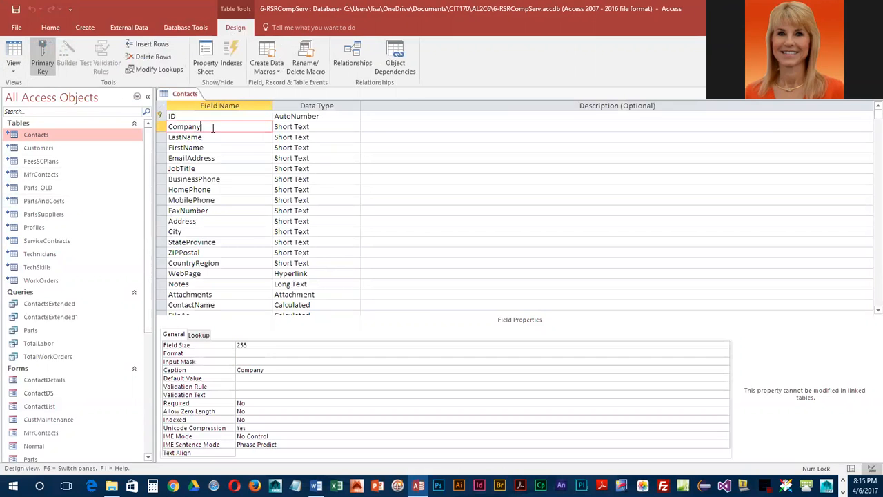
pyautogui.click(227, 347)
pyautogui.write('50')
pyautogui.press('Tab')
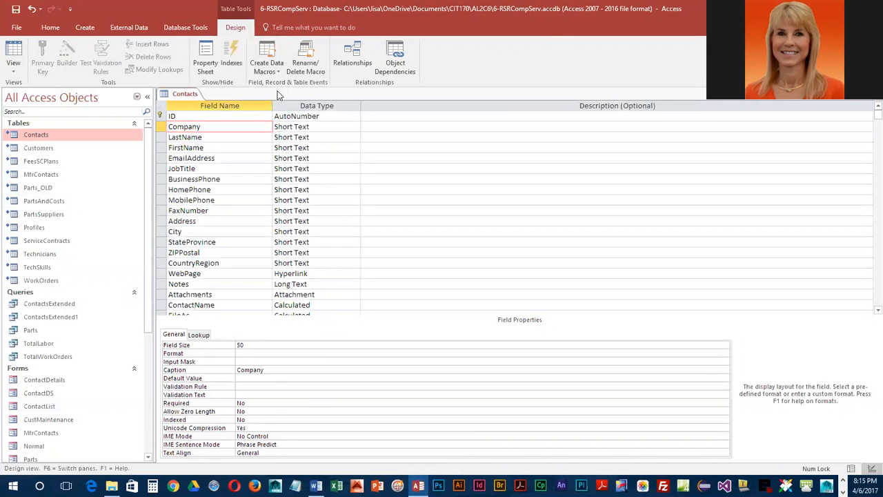
pyautogui.click(15, 9)
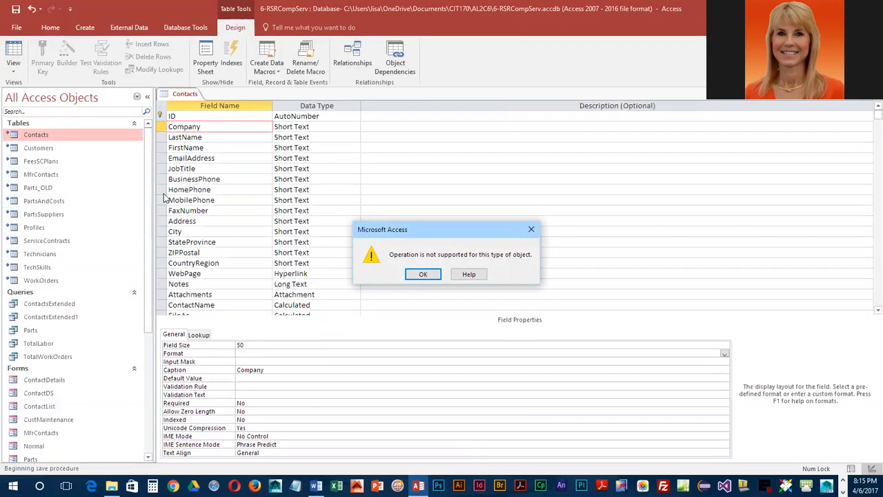
pyautogui.click(416, 275)
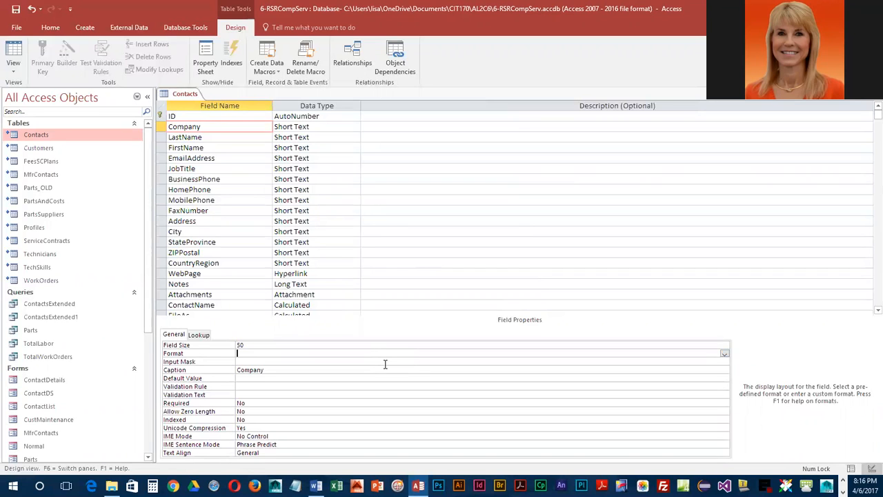
pyautogui.rightClick(185, 96)
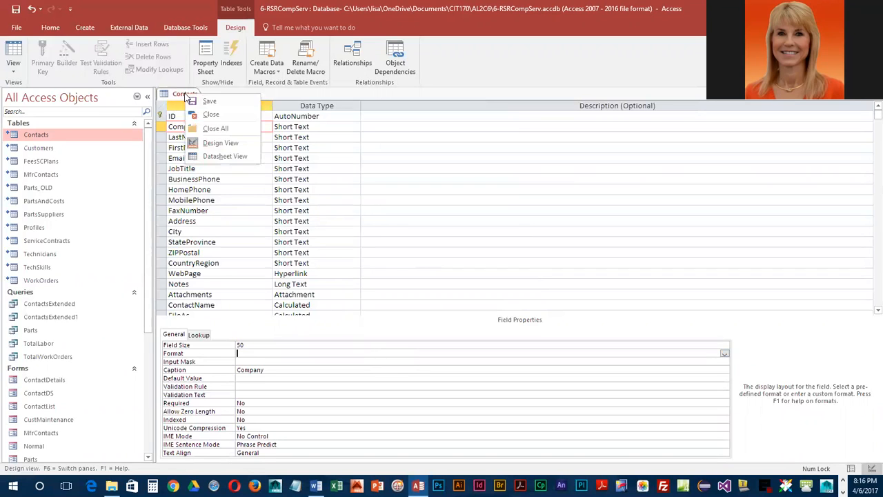
pyautogui.click(204, 114)
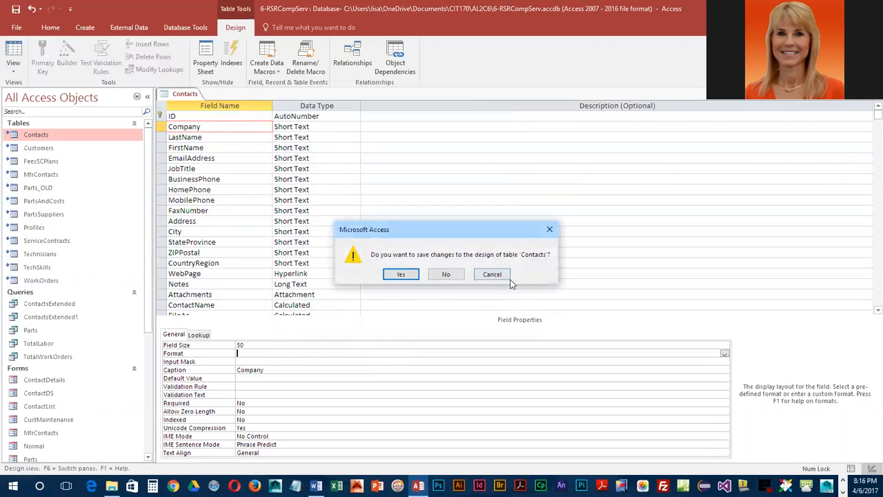
pyautogui.click(453, 274)
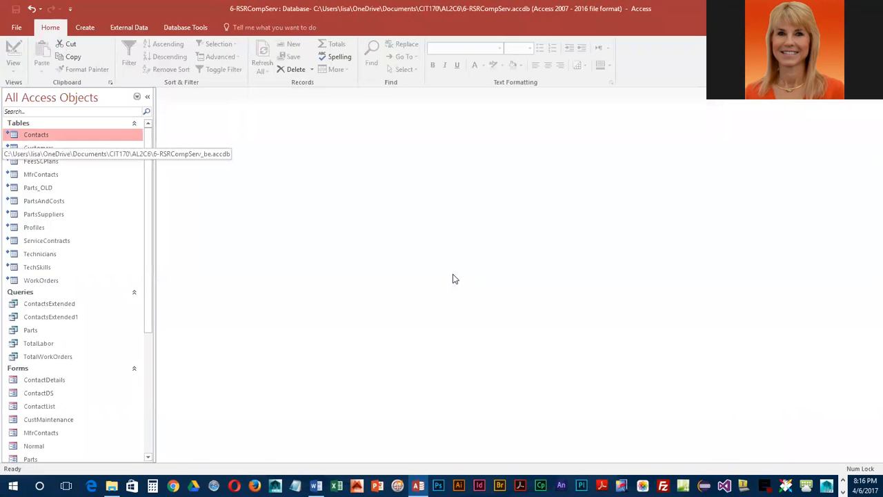
# Close the front-end database and open the back-end file 6-RSRCompServ_be.accdb from the CIT170 > AL2C6 folder
pyautogui.click(17, 27)
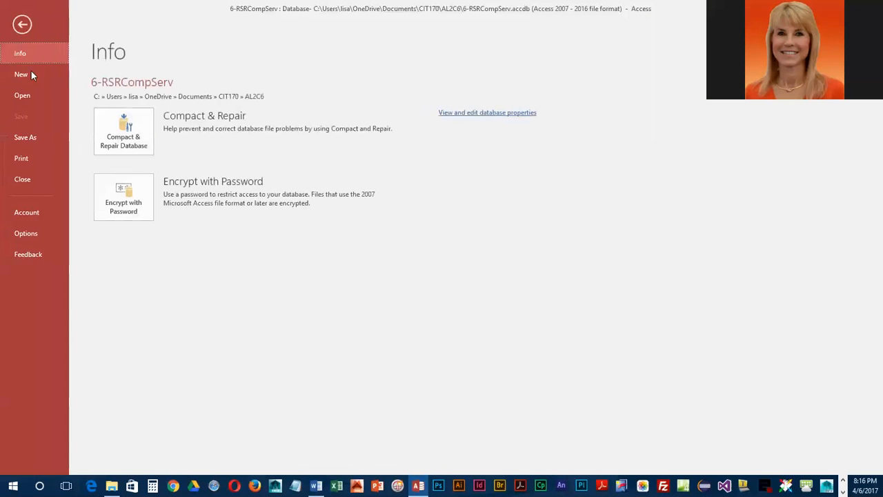
pyautogui.click(35, 178)
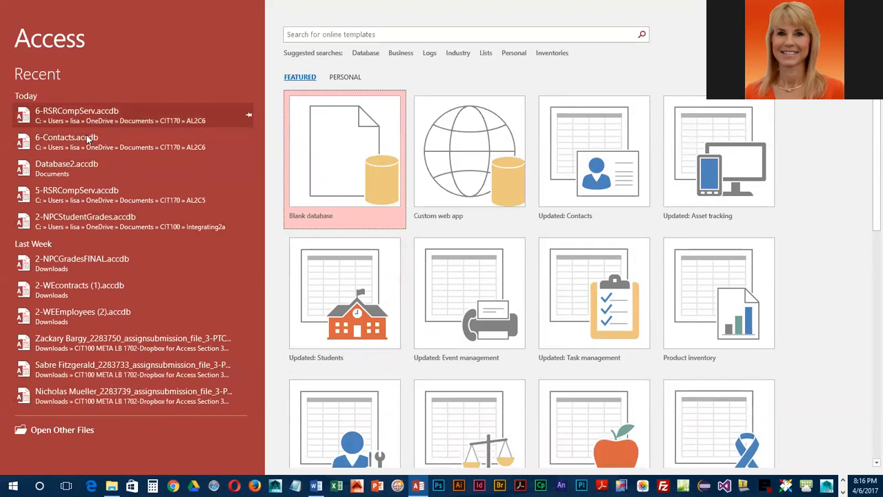
pyautogui.click(79, 430)
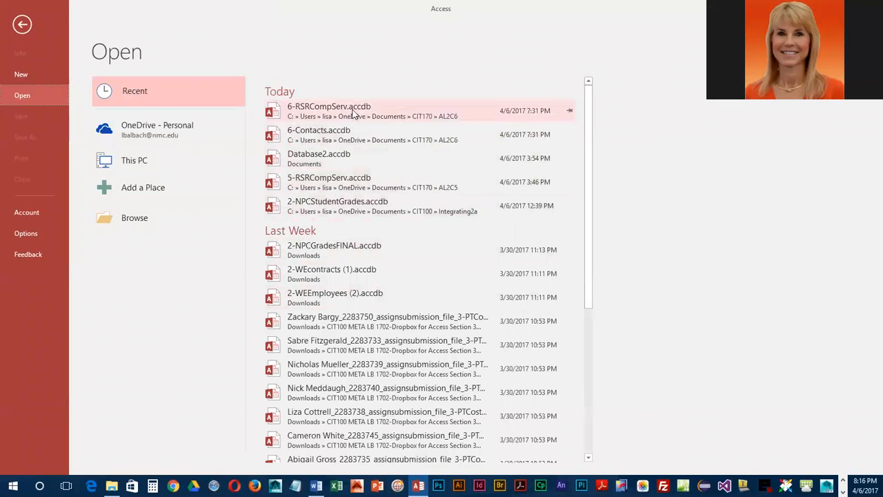
pyautogui.click(131, 218)
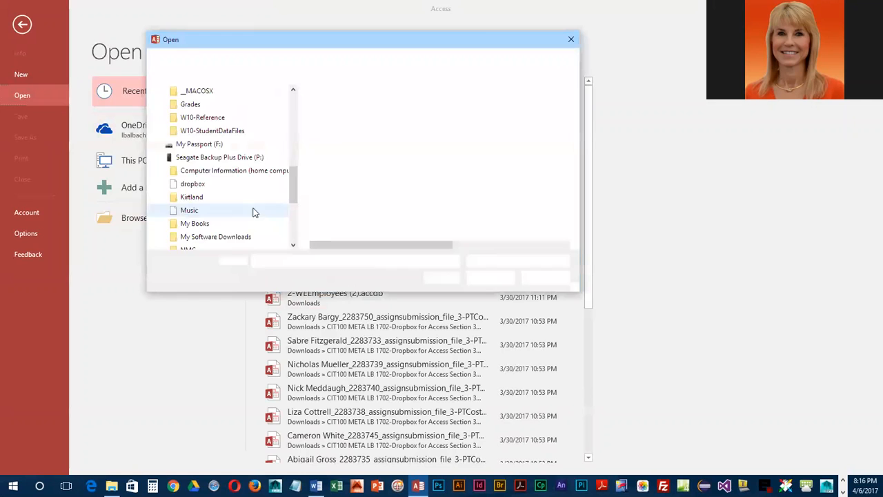
pyautogui.doubleClick(335, 143)
pyautogui.scroll(-2, 343, 196)
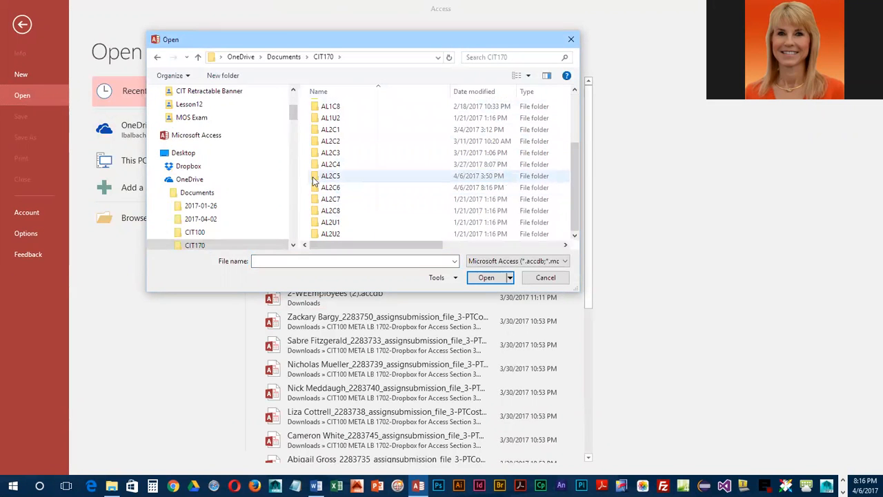
pyautogui.doubleClick(324, 187)
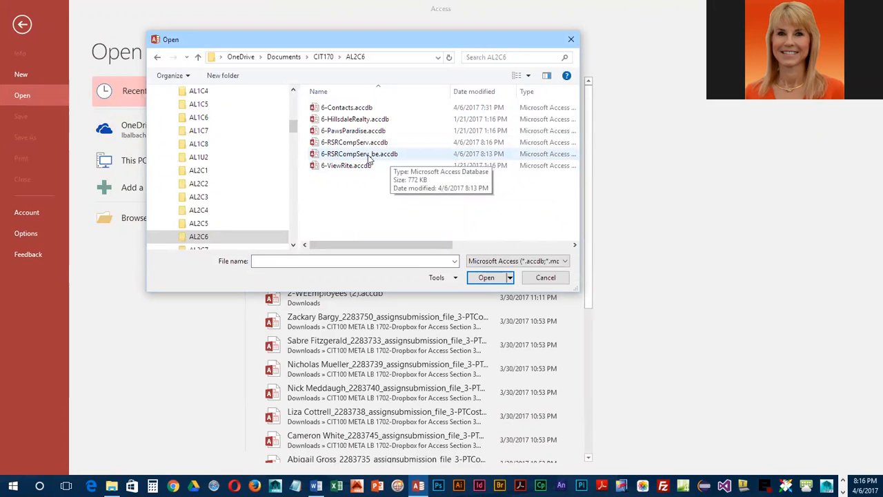
pyautogui.click(369, 155)
pyautogui.click(487, 278)
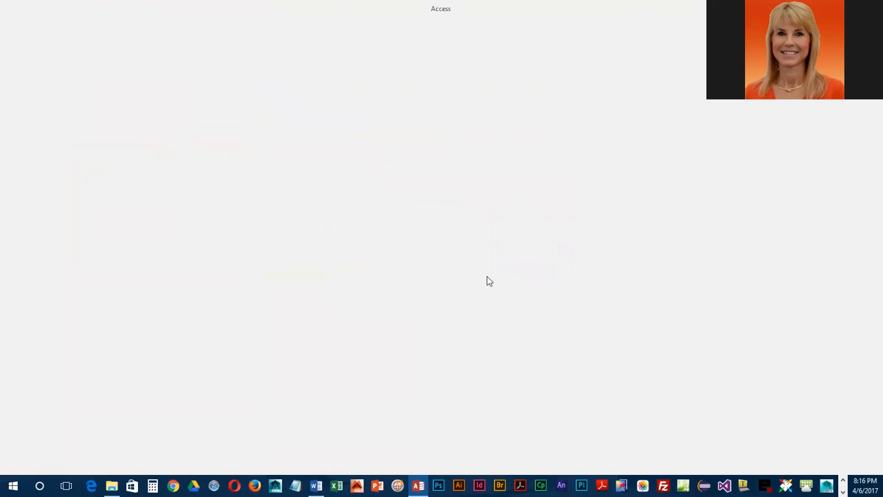
pyautogui.click(301, 95)
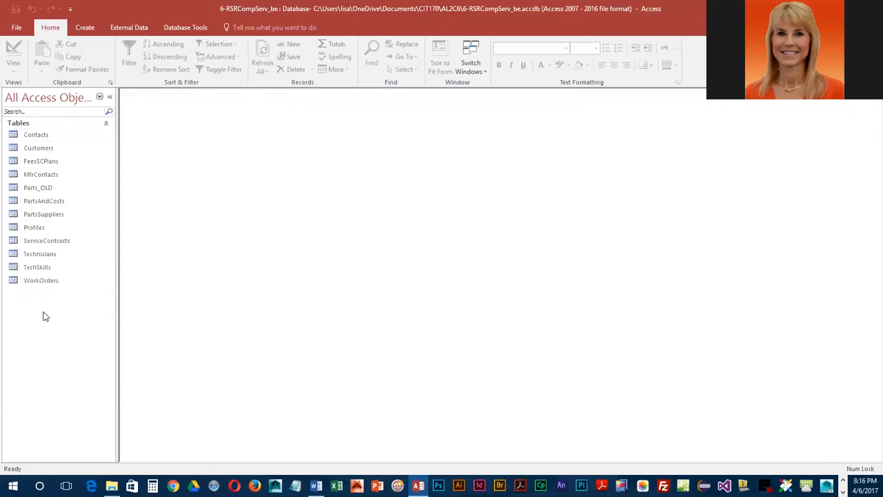
# Review the back-end Customers table's records and its field design, and close the table
pyautogui.doubleClick(48, 152)
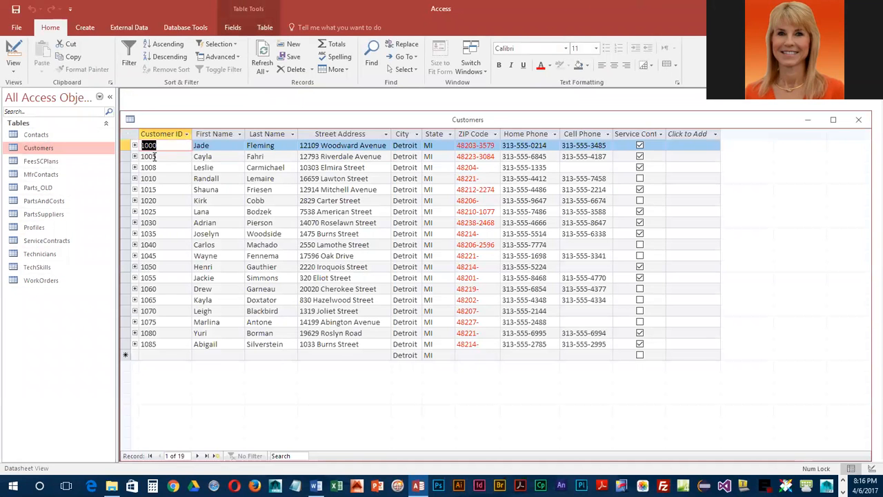
pyautogui.click(14, 53)
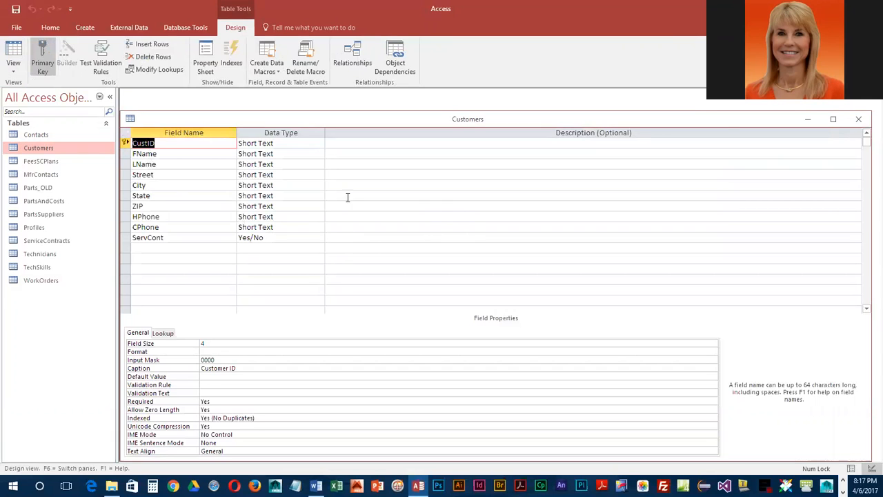
pyautogui.click(858, 119)
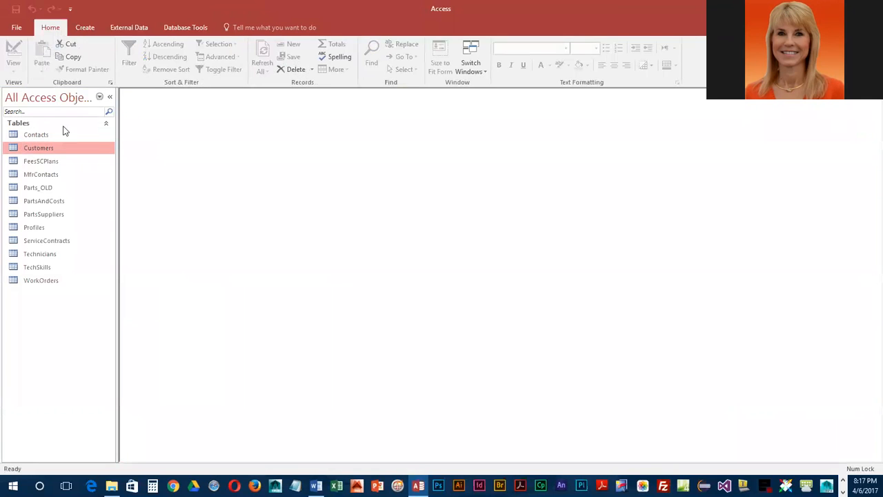
# Set the Company field size to 50 in the back-end Contacts table's design, save despite the warnings, and close the table
pyautogui.doubleClick(38, 135)
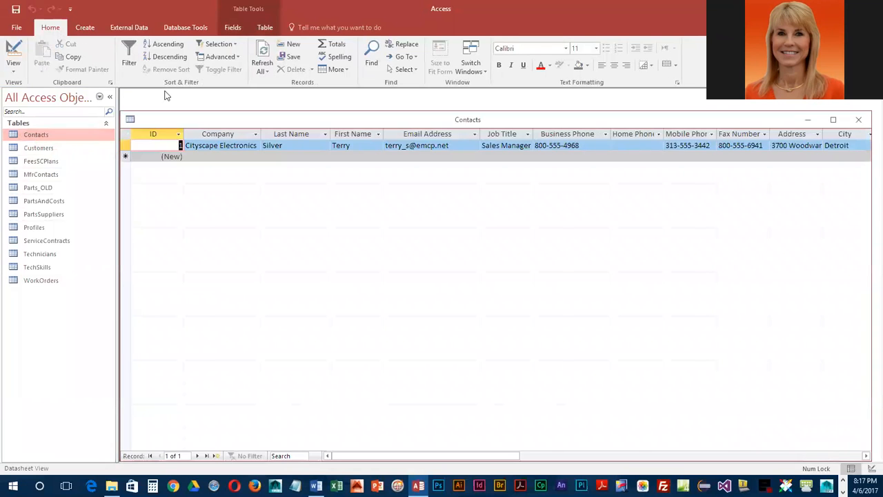
pyautogui.click(13, 52)
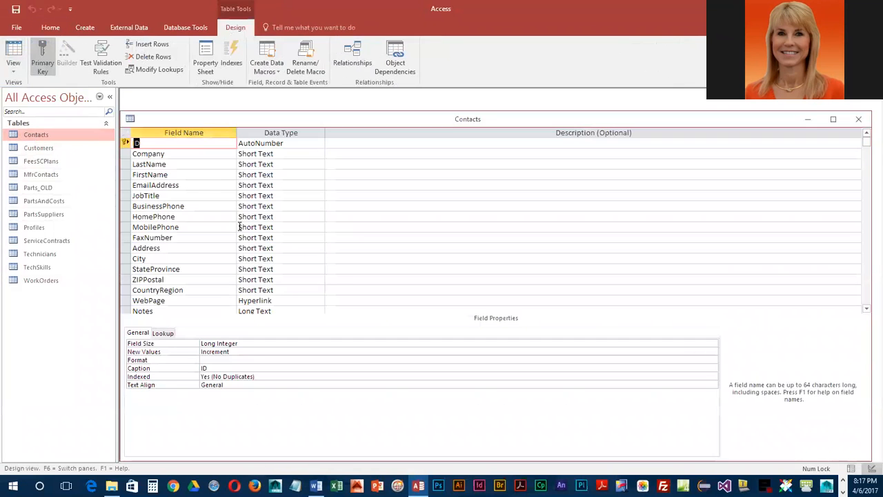
pyautogui.click(175, 158)
pyautogui.click(173, 346)
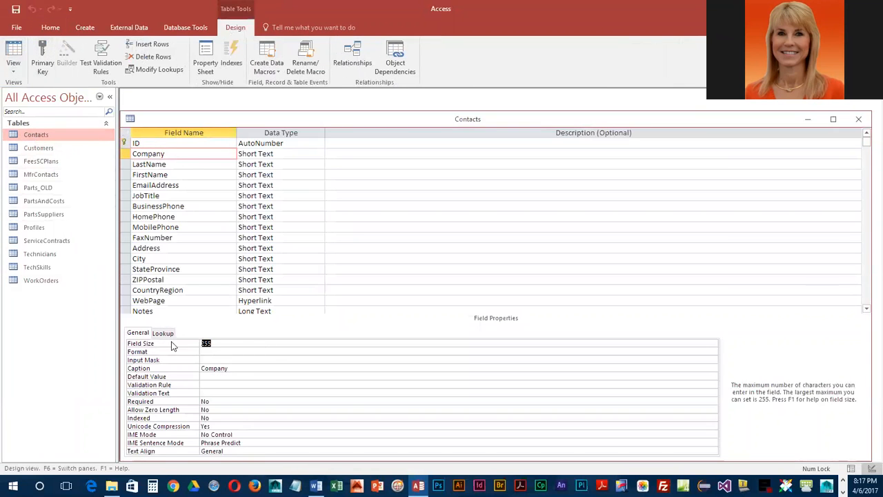
pyautogui.write('50')
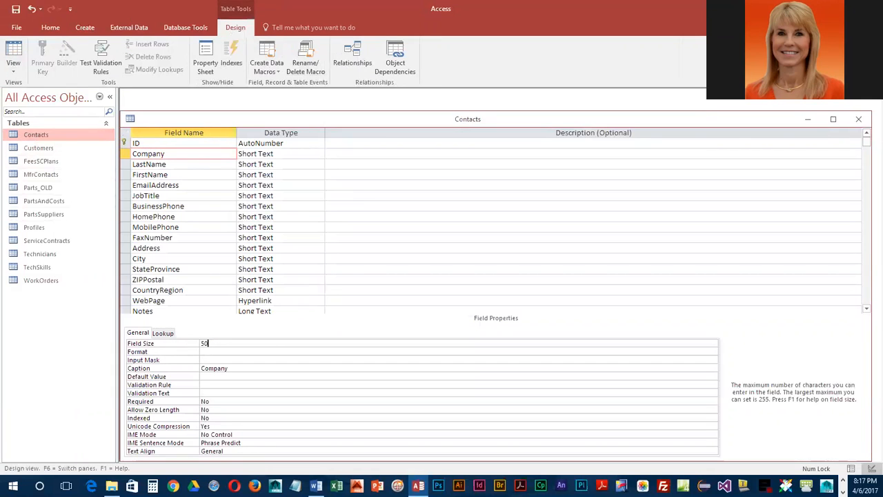
pyautogui.click(16, 9)
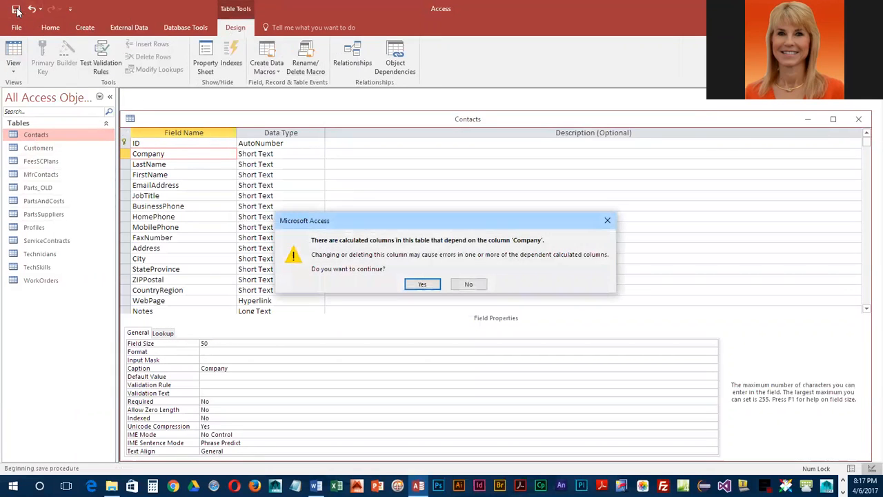
pyautogui.click(422, 285)
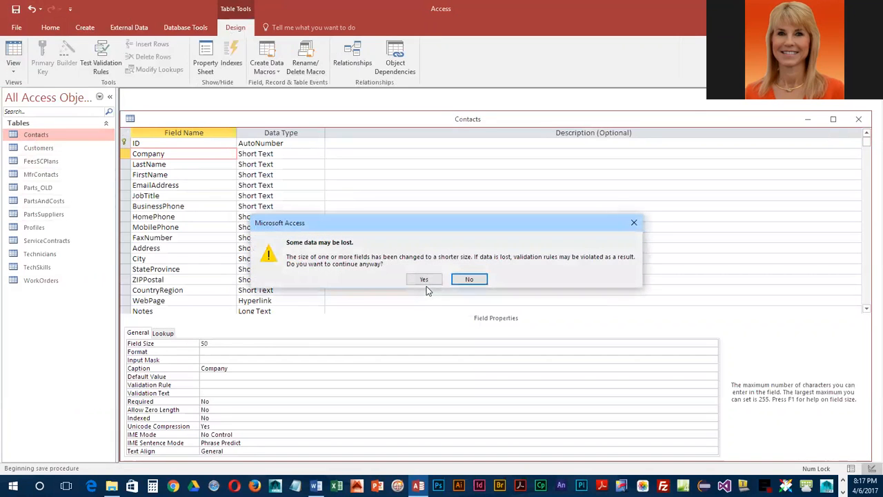
pyautogui.click(424, 280)
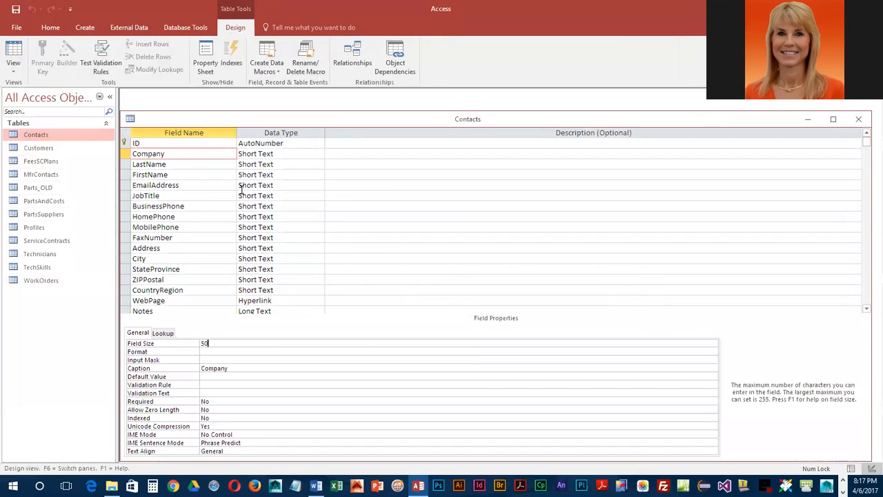
pyautogui.click(858, 122)
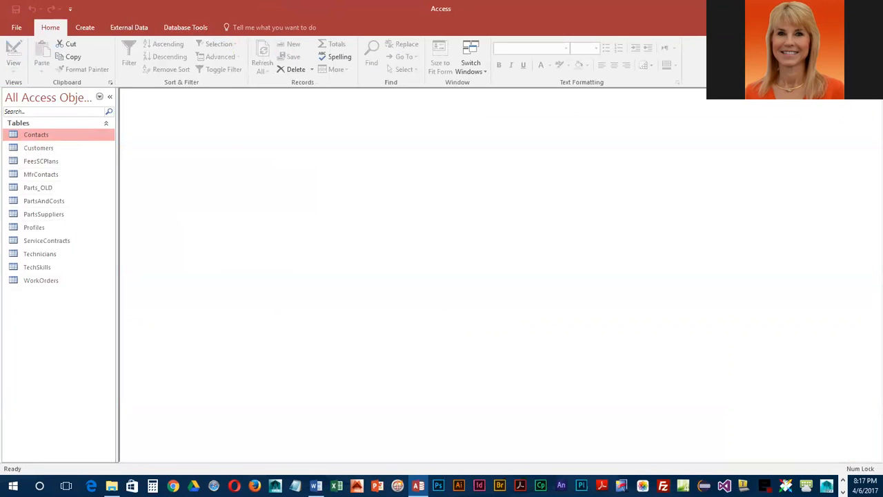
# Close the back-end database and open the front-end file 6-RSRCompServ.accdb from the CIT170 > AL2C6 folder
pyautogui.click(16, 27)
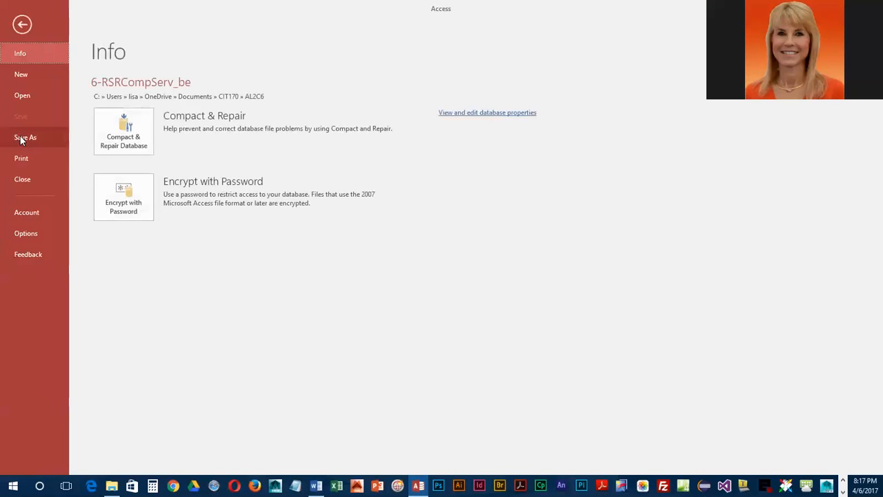
pyautogui.click(22, 179)
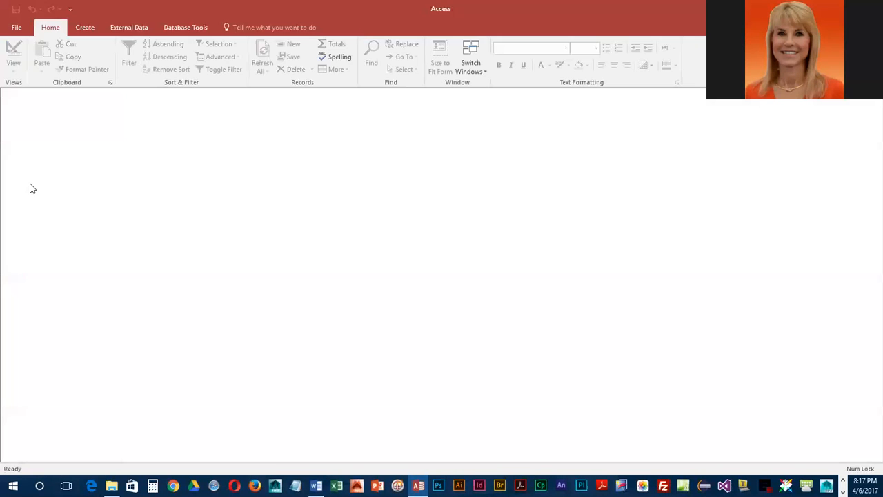
pyautogui.click(17, 29)
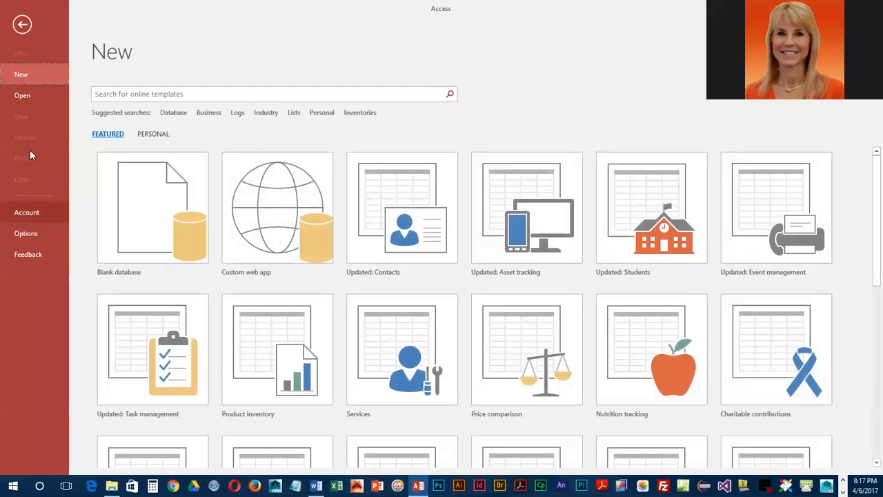
pyautogui.click(28, 98)
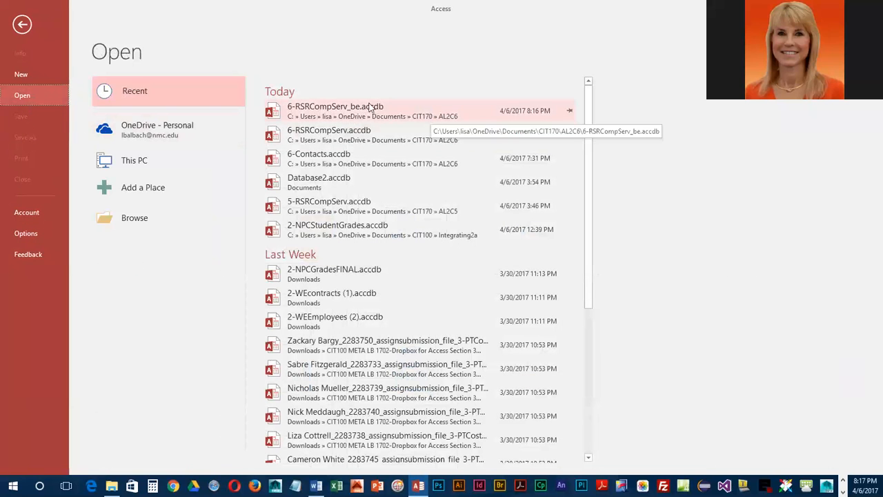
pyautogui.click(311, 135)
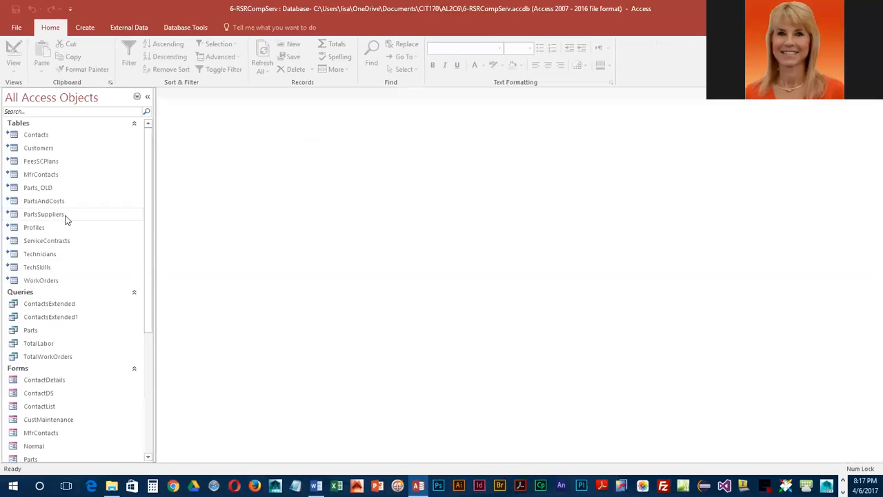
# Check the Company field's size in the design of the linked Contacts table, and close the table
pyautogui.doubleClick(40, 135)
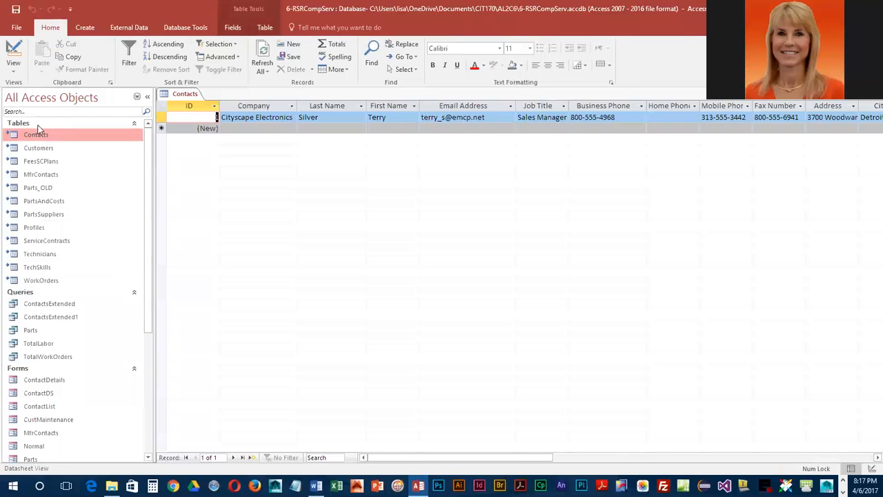
pyautogui.click(16, 52)
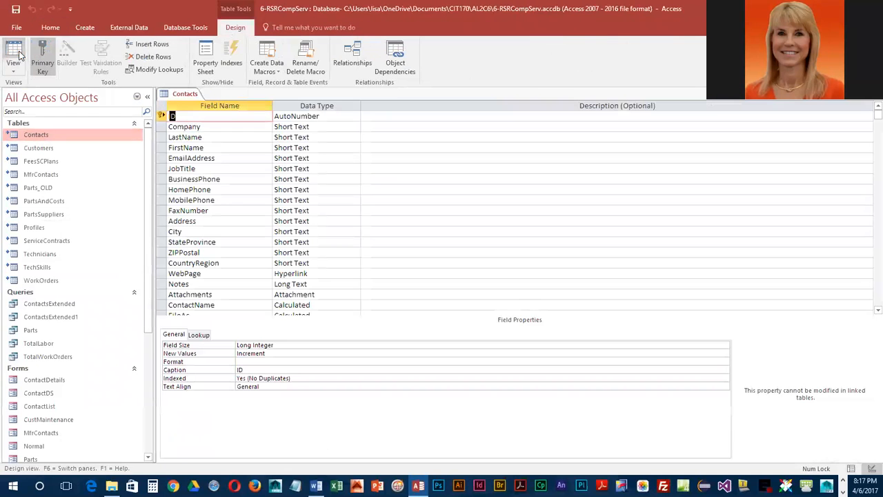
pyautogui.click(222, 126)
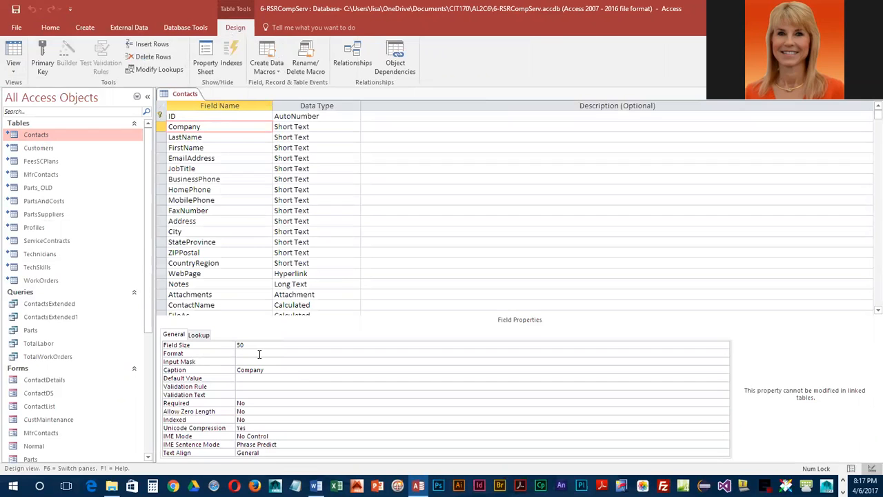
pyautogui.rightClick(191, 97)
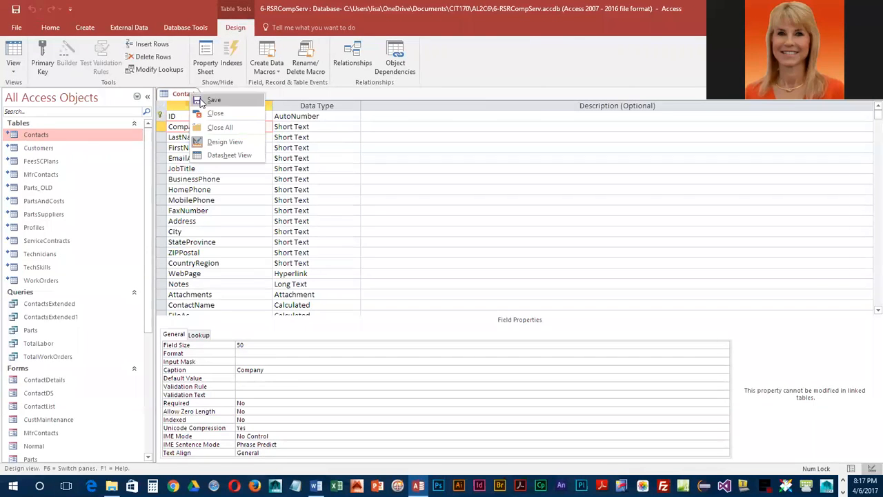
pyautogui.click(201, 114)
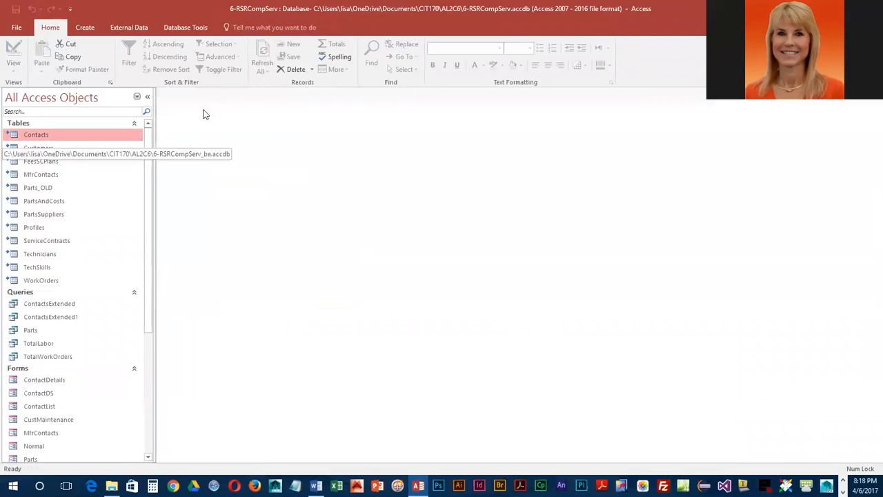